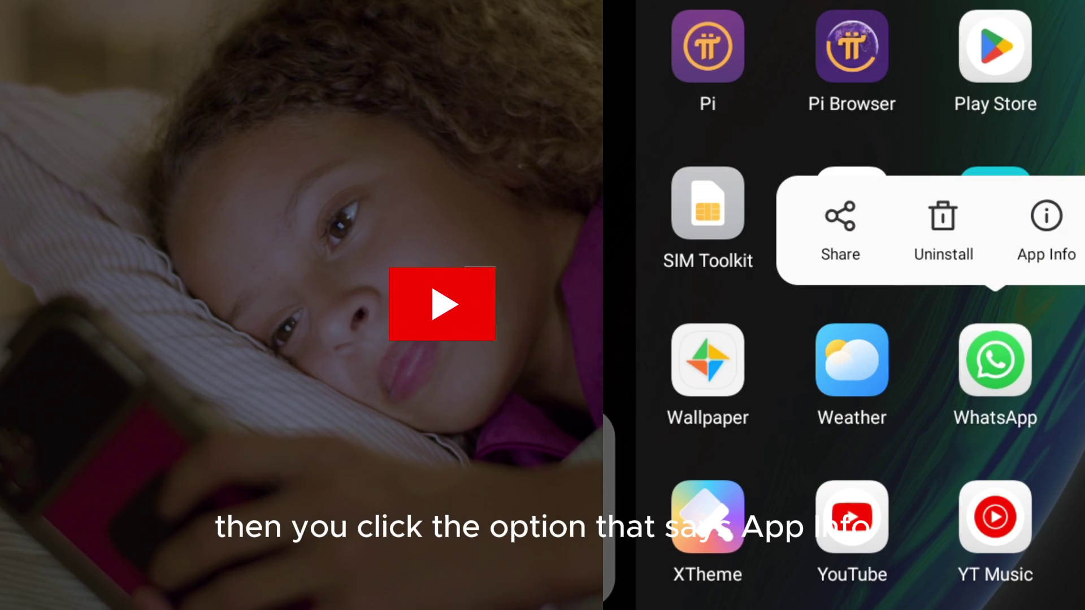
Open WhatsApp's App info and its Storage page showing 103 MB app size and 40.96 kB data.
{"action": "left_click", "coordinate": [1046, 226]}
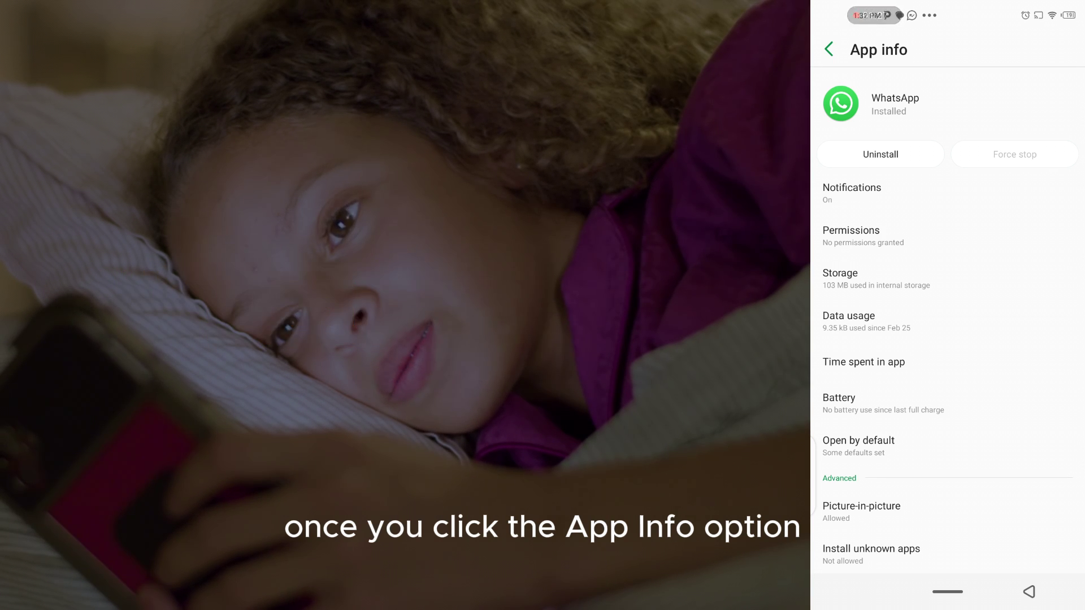
{"action": "scroll", "coordinate": [947, 311], "scroll_direction": "down", "scroll_amount": 1}
{"action": "left_click", "coordinate": [638, 308]}
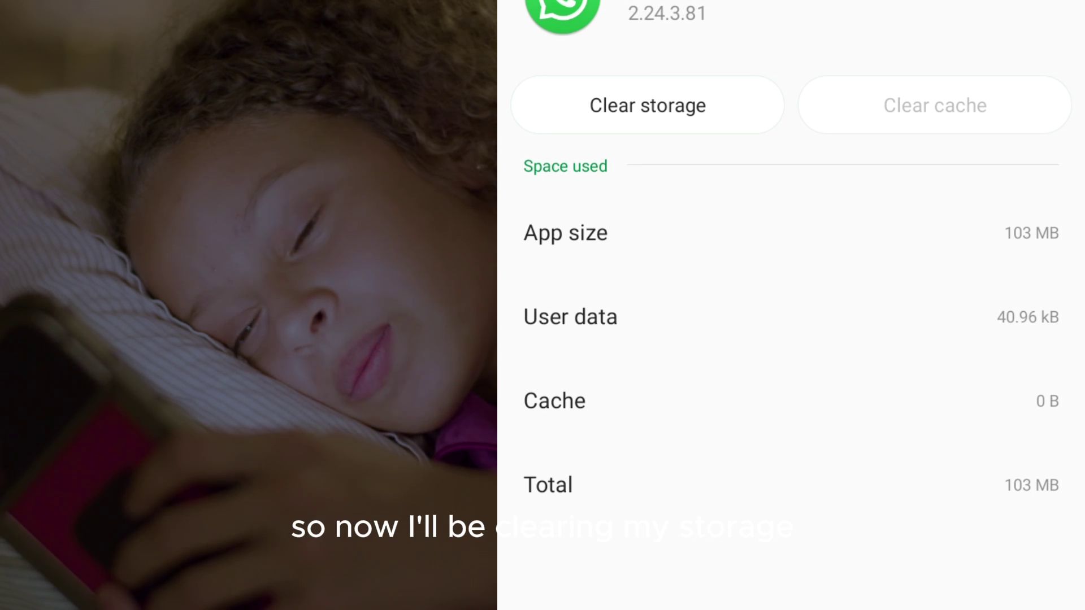
Choose Clear storage to delete WhatsApp's stored app data.
{"action": "left_click", "coordinate": [647, 106]}
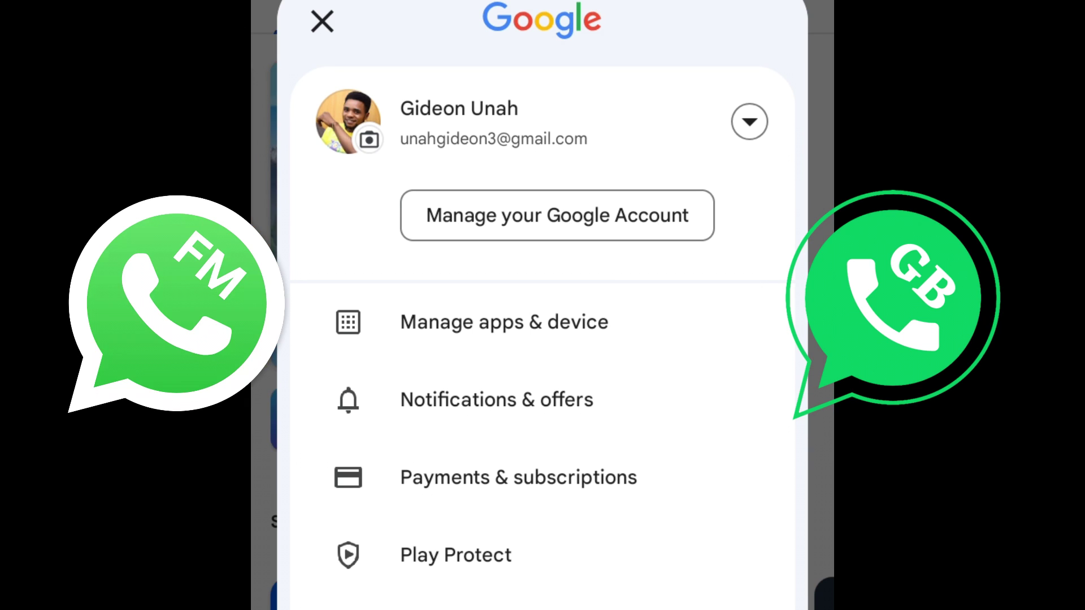
In Play Protect settings, switch off Scan apps with Play Protect.
{"action": "left_click", "coordinate": [473, 531]}
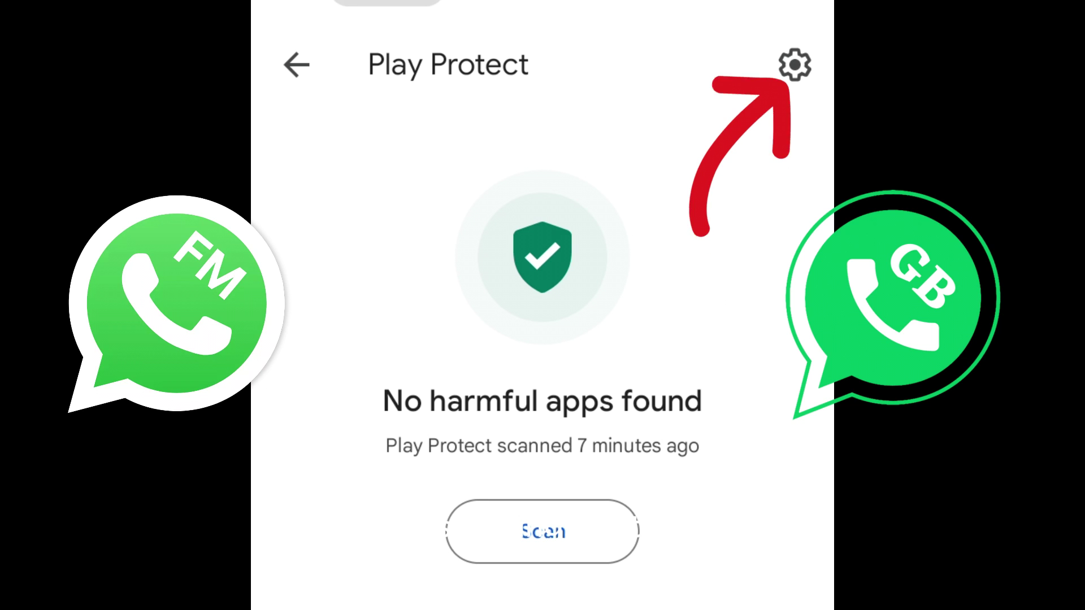
{"action": "left_click", "coordinate": [794, 65]}
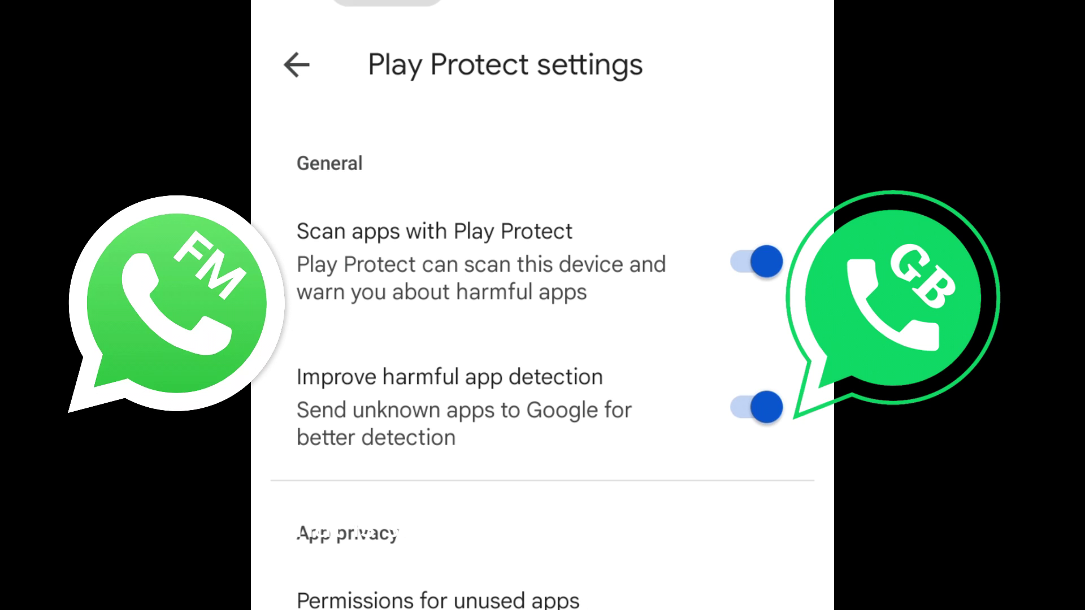
{"action": "left_click", "coordinate": [756, 262]}
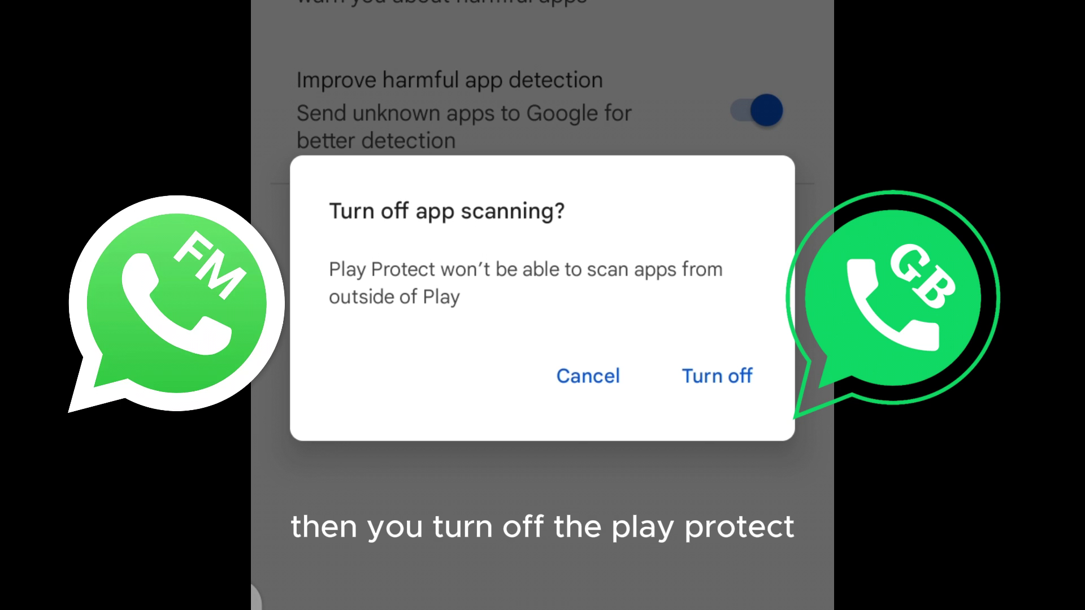
Confirm turning off Play Protect app scanning.
{"action": "left_click", "coordinate": [716, 376]}
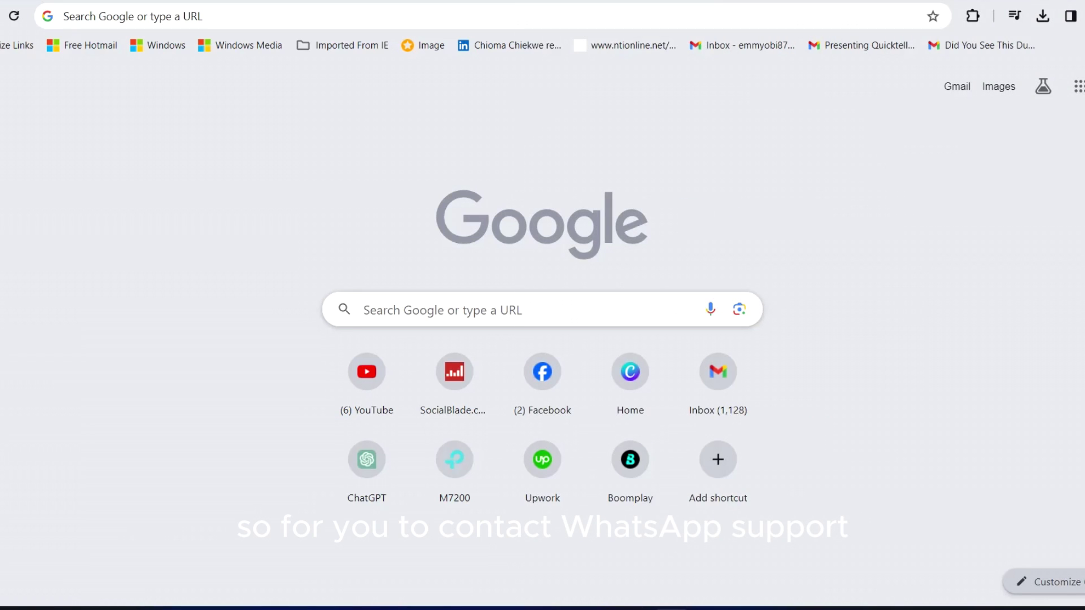
Load web.whatsapp.com and follow 'Need help to get started?' to the How to link a device article.
{"action": "left_click", "coordinate": [790, 18]}
{"action": "type", "text": "we"}
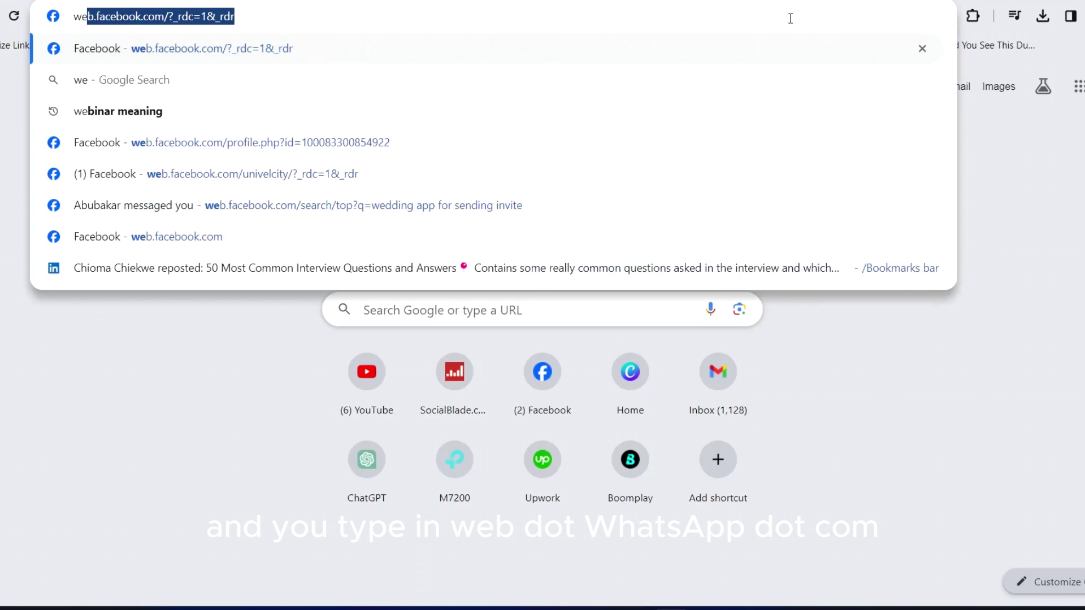
{"action": "type", "text": "b.w"}
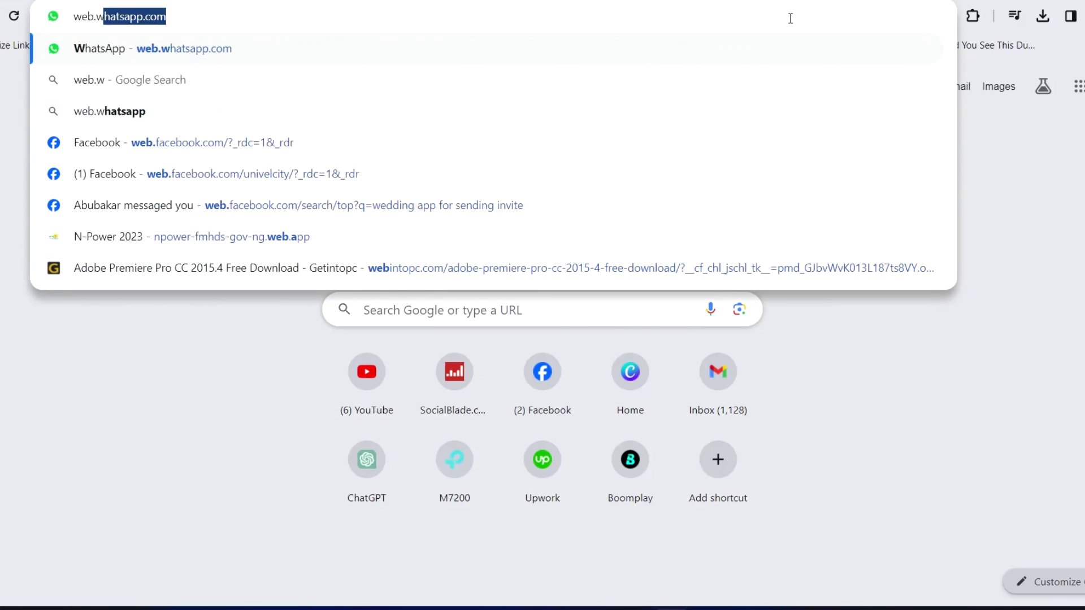
{"action": "key", "text": "Return"}
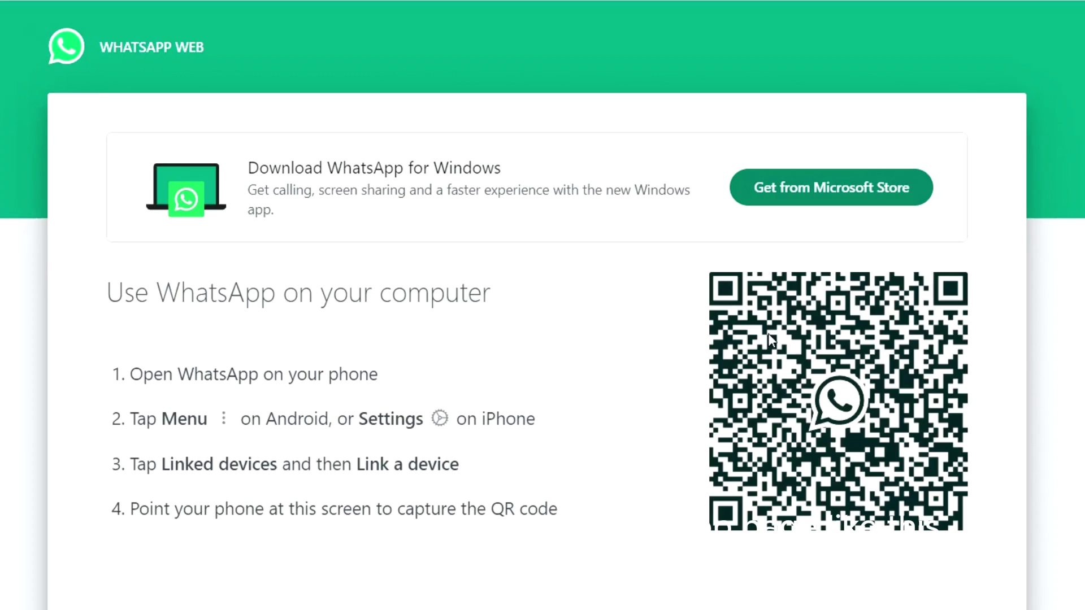
{"action": "scroll", "coordinate": [798, 459], "scroll_direction": "down", "scroll_amount": 8}
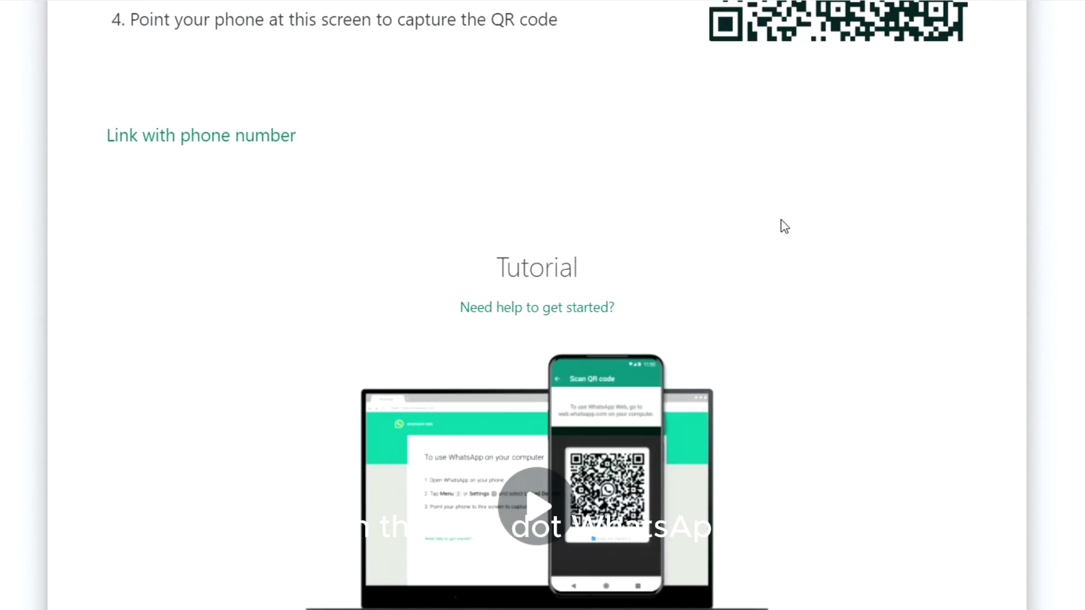
{"action": "left_click", "coordinate": [560, 320]}
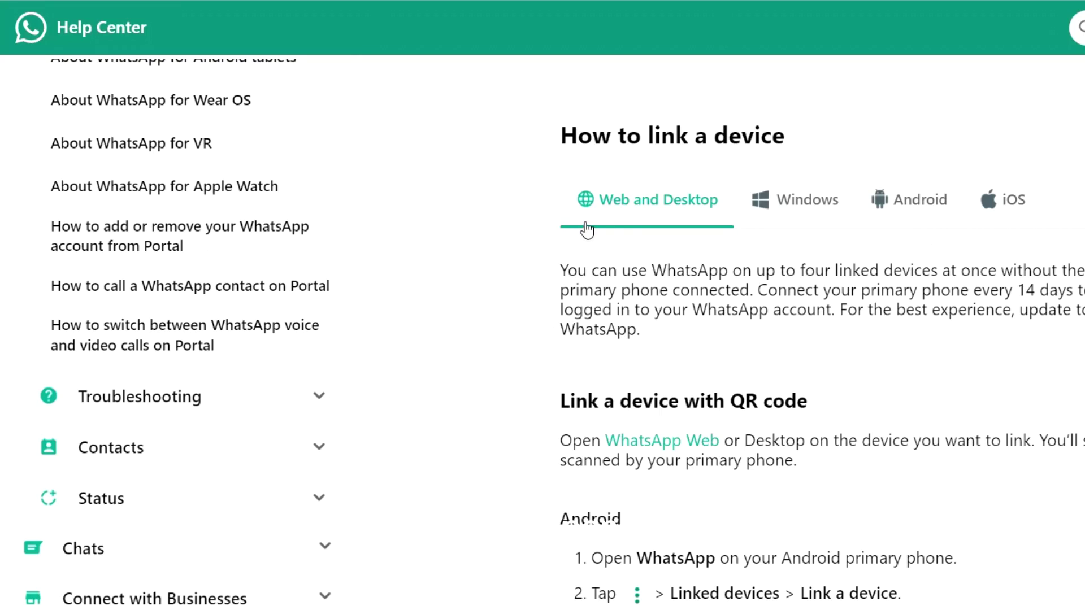
Browse Accounts > Account Bans and open the article on bans for unofficial apps.
{"action": "scroll", "coordinate": [152, 388], "scroll_direction": "down", "scroll_amount": 5}
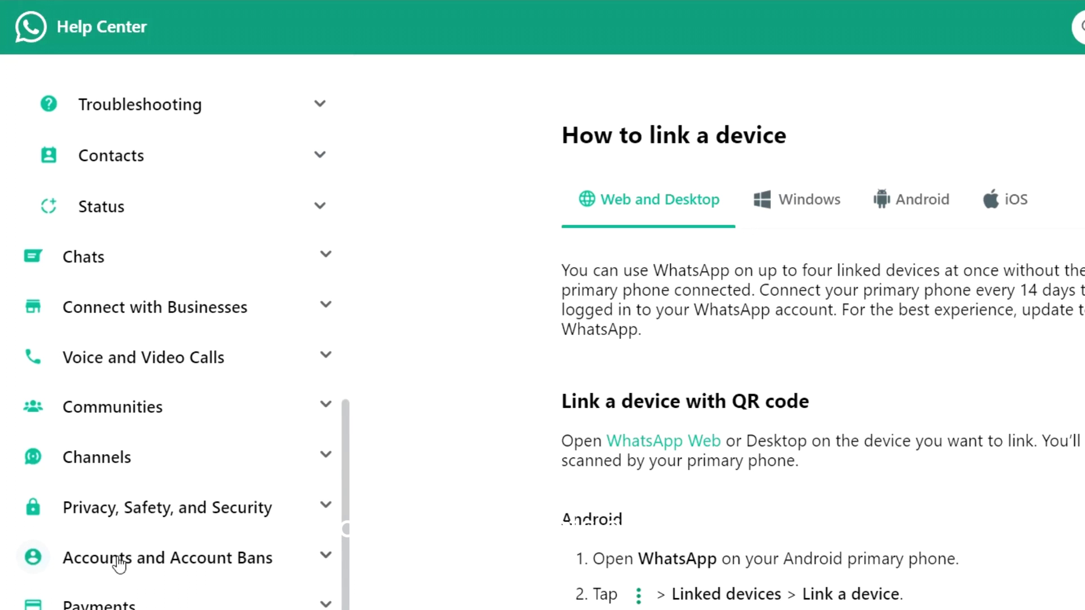
{"action": "left_click", "coordinate": [240, 562]}
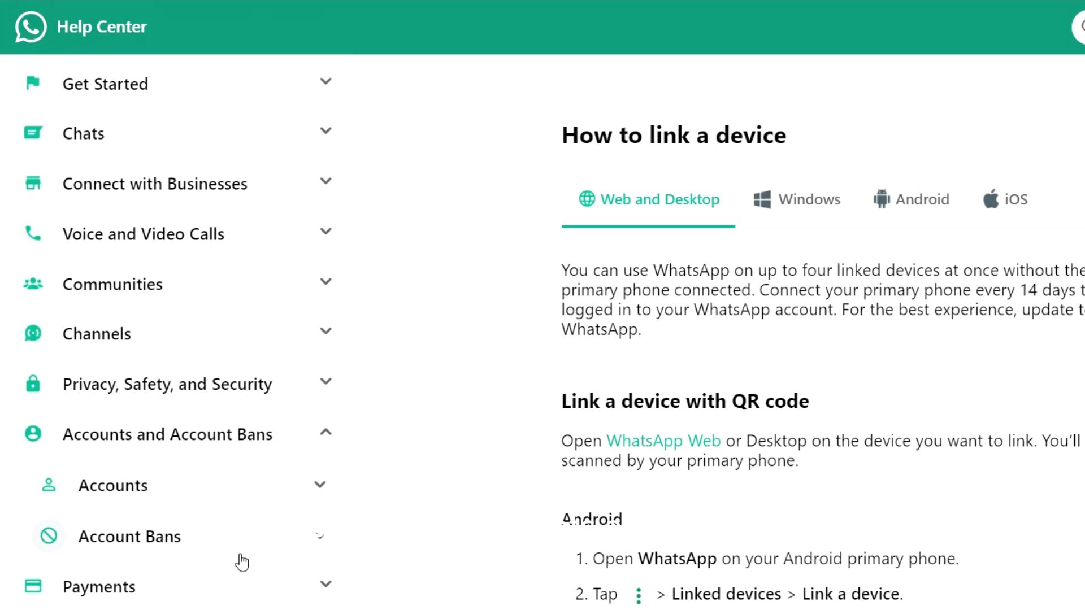
{"action": "scroll", "coordinate": [242, 562], "scroll_direction": "down", "scroll_amount": 12}
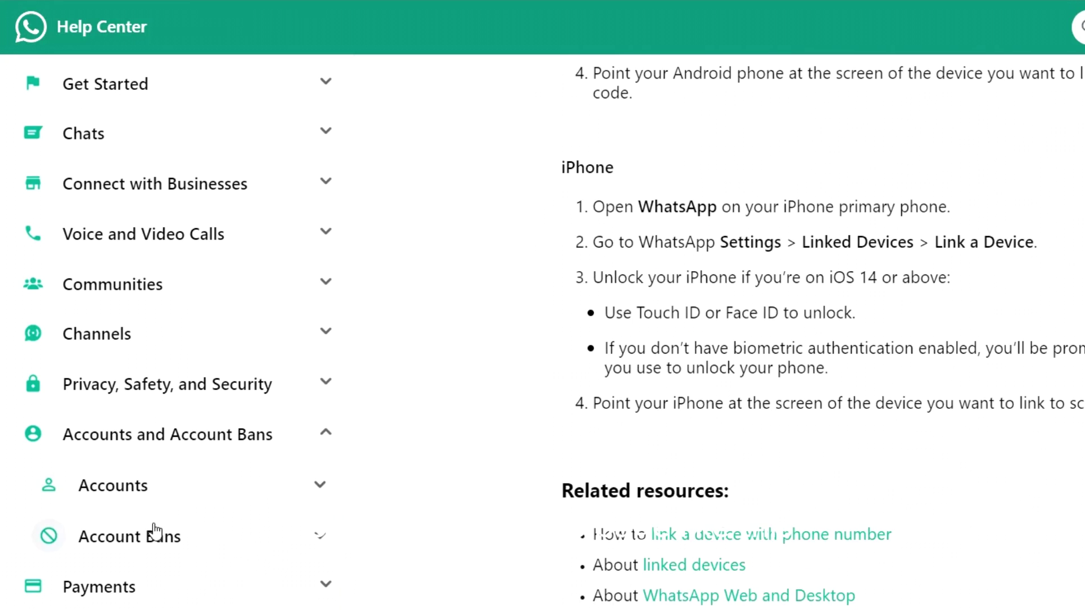
{"action": "scroll", "coordinate": [156, 531], "scroll_direction": "down", "scroll_amount": 3}
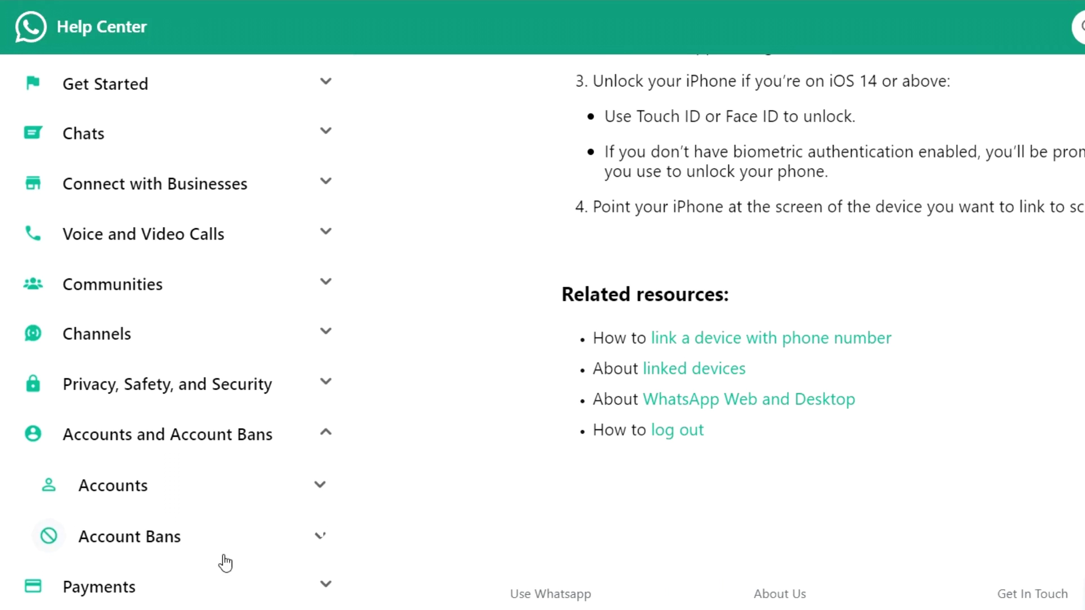
{"action": "left_click", "coordinate": [290, 545]}
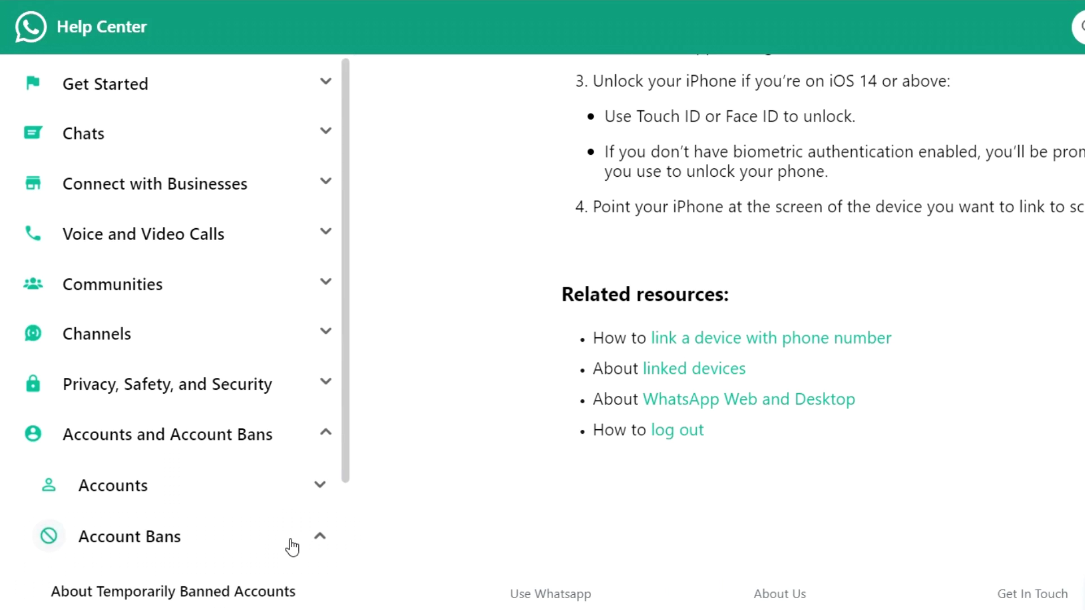
{"action": "scroll", "coordinate": [283, 536], "scroll_direction": "down", "scroll_amount": 5}
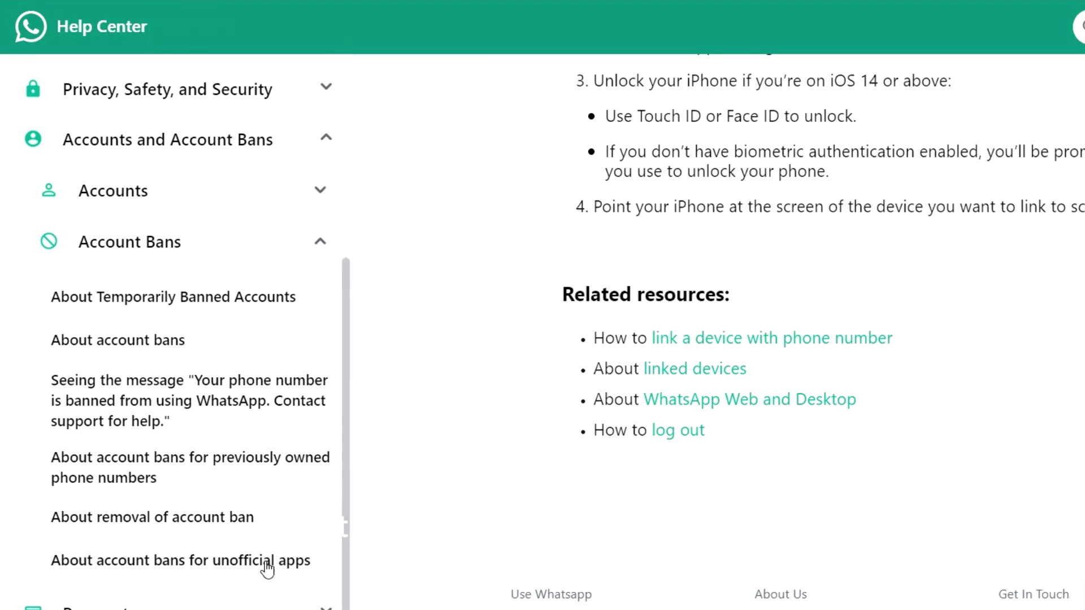
{"action": "left_click", "coordinate": [249, 559]}
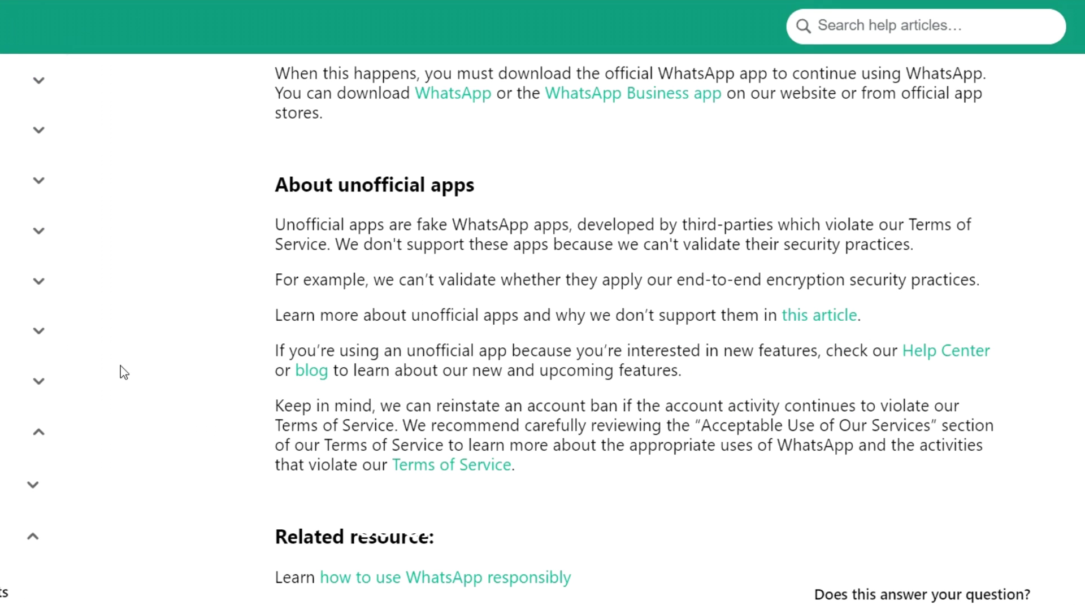
Go to the Help Center's Contact Us page from the article footer.
{"action": "scroll", "coordinate": [546, 229], "scroll_direction": "up", "scroll_amount": 4}
{"action": "scroll", "coordinate": [350, 302], "scroll_direction": "down", "scroll_amount": 8}
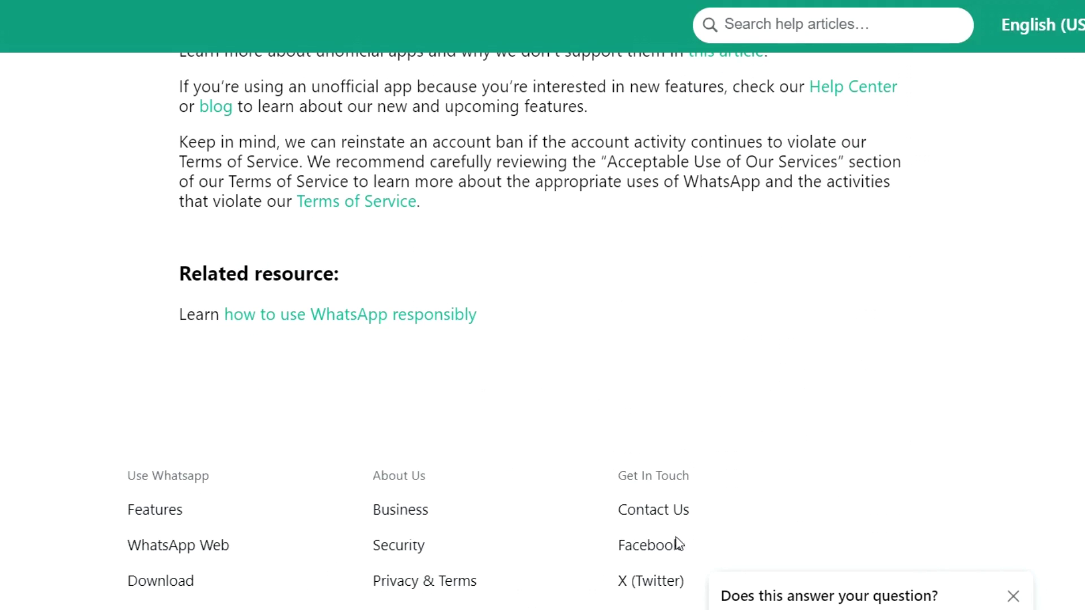
{"action": "left_click", "coordinate": [648, 513]}
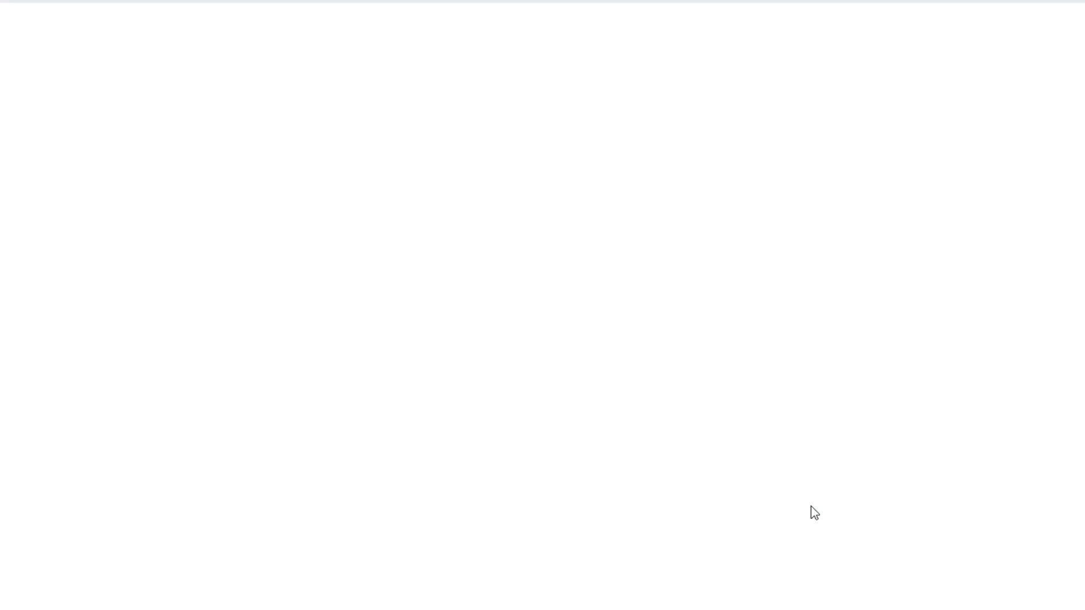
Open the WhatsApp Messenger Support contact form and review its phone (+234), e-mail and message fields.
{"action": "scroll", "coordinate": [811, 511], "scroll_direction": "down", "scroll_amount": 4}
{"action": "scroll", "coordinate": [929, 294], "scroll_direction": "down", "scroll_amount": 2}
{"action": "scroll", "coordinate": [928, 310], "scroll_direction": "up", "scroll_amount": 4}
{"action": "scroll", "coordinate": [923, 322], "scroll_direction": "down", "scroll_amount": 14}
{"action": "scroll", "coordinate": [924, 325], "scroll_direction": "up", "scroll_amount": 15}
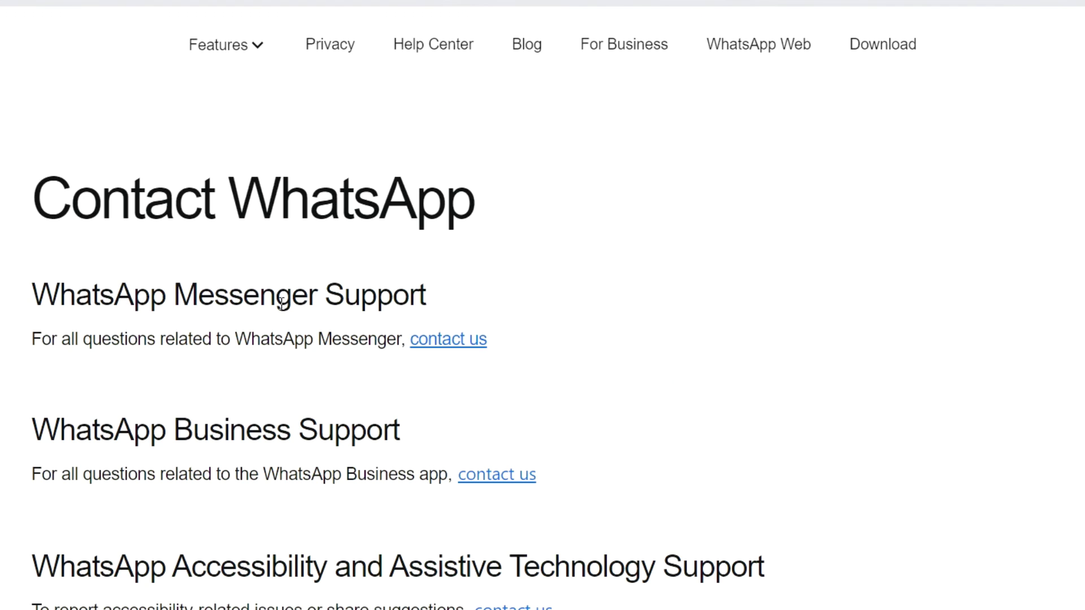
{"action": "left_click", "coordinate": [455, 339]}
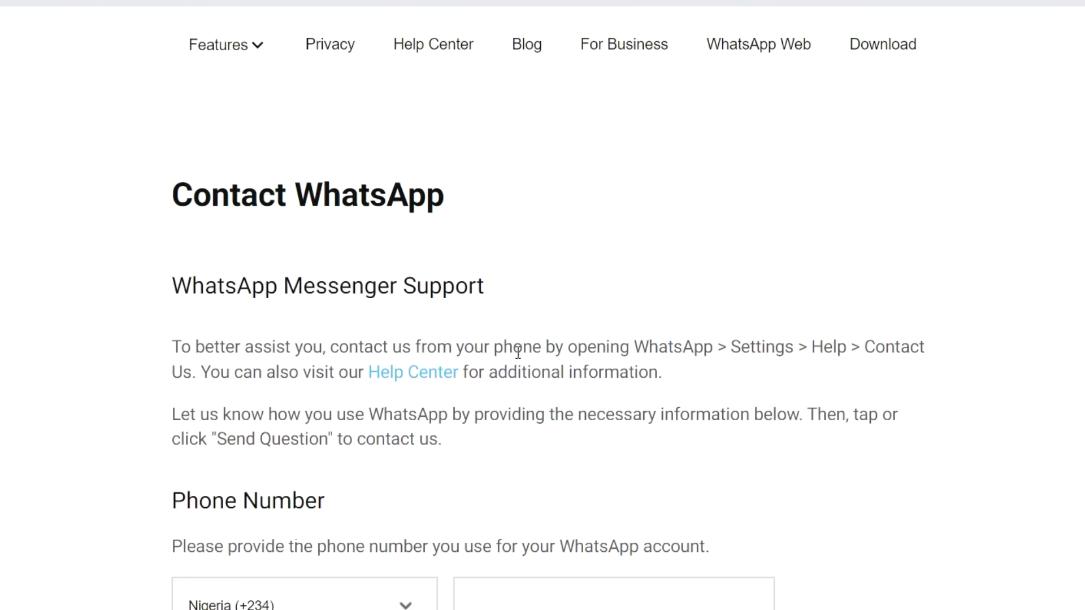
{"action": "scroll", "coordinate": [516, 351], "scroll_direction": "down", "scroll_amount": 5}
{"action": "scroll", "coordinate": [518, 365], "scroll_direction": "down", "scroll_amount": 14}
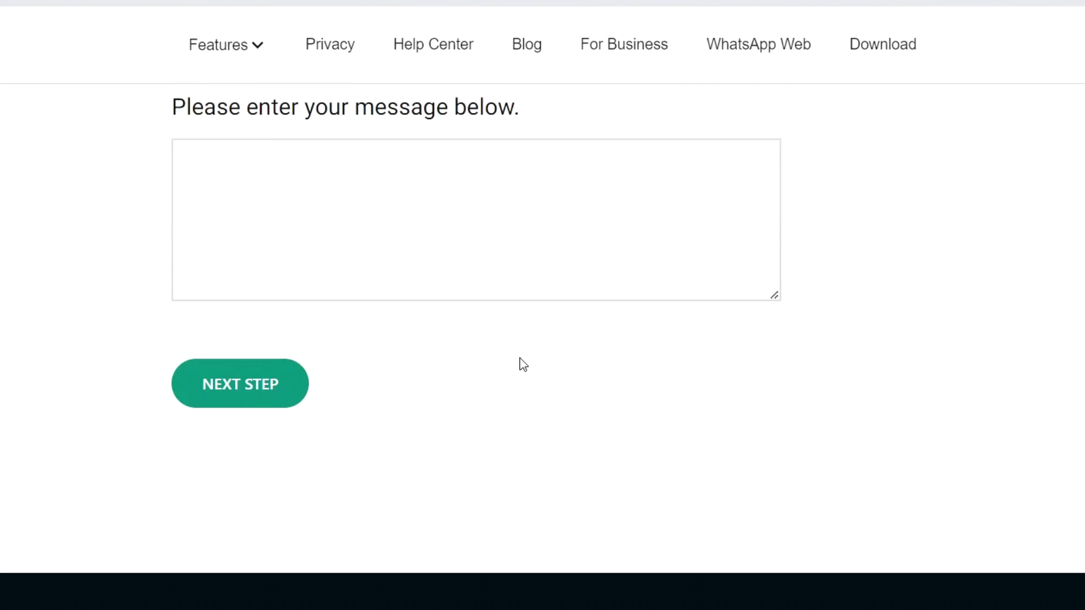
{"action": "scroll", "coordinate": [529, 367], "scroll_direction": "up", "scroll_amount": 15}
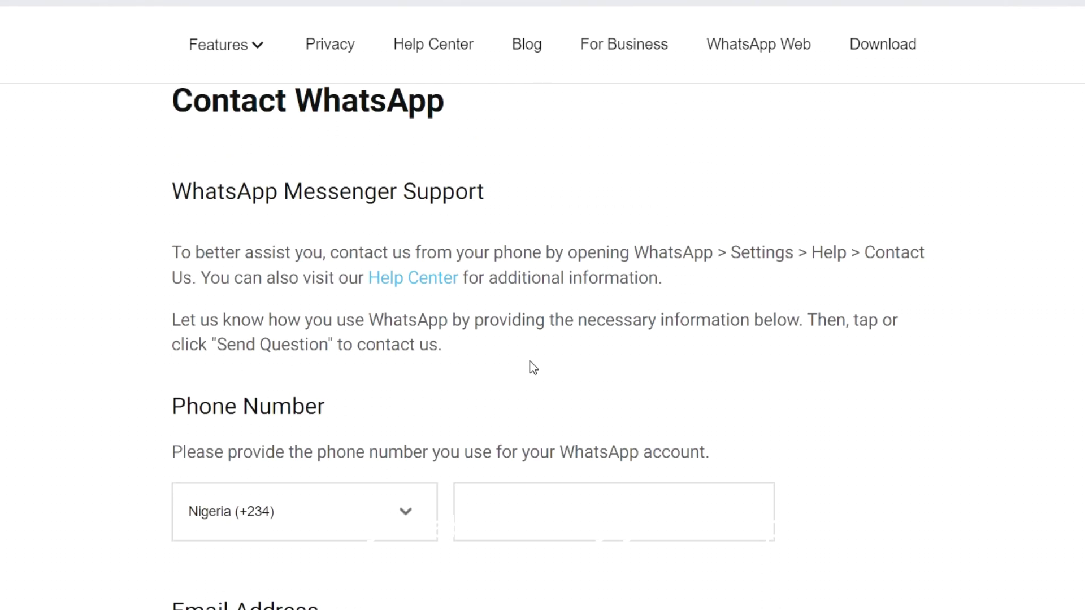
{"action": "scroll", "coordinate": [551, 326], "scroll_direction": "down", "scroll_amount": 3}
{"action": "scroll", "coordinate": [371, 267], "scroll_direction": "up", "scroll_amount": 4}
{"action": "left_click_drag", "start_coordinate": [113, 187], "coordinate": [954, 414]}
{"action": "left_click", "coordinate": [1020, 431]}
{"action": "scroll", "coordinate": [605, 381], "scroll_direction": "down", "scroll_amount": 5}
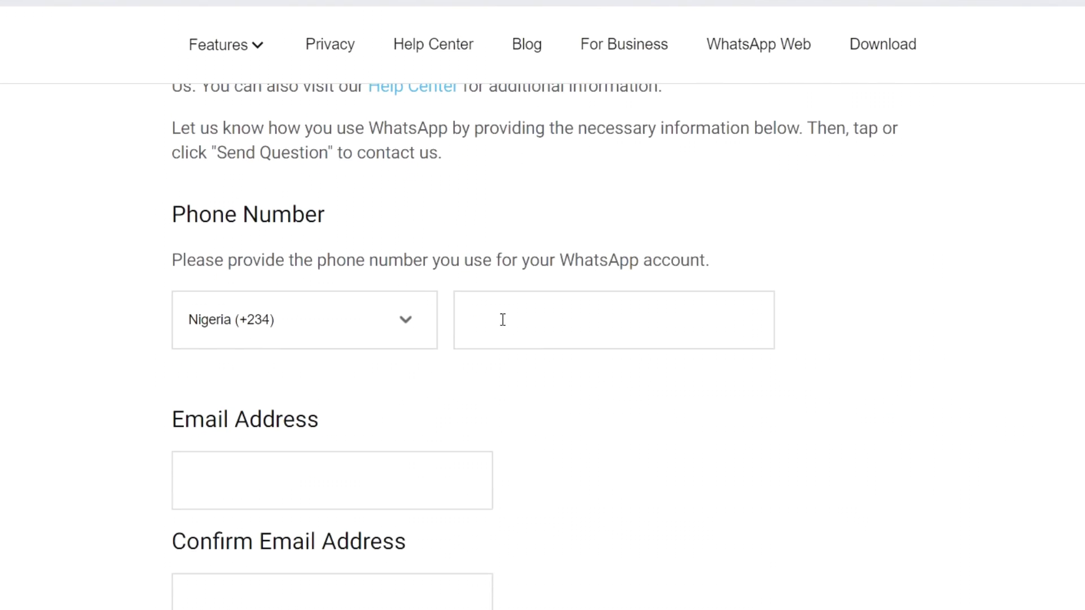
Autofill the phone number, e-mail and confirm e-mail fields with saved details and verify them.
{"action": "left_click", "coordinate": [531, 331]}
{"action": "left_click", "coordinate": [644, 395]}
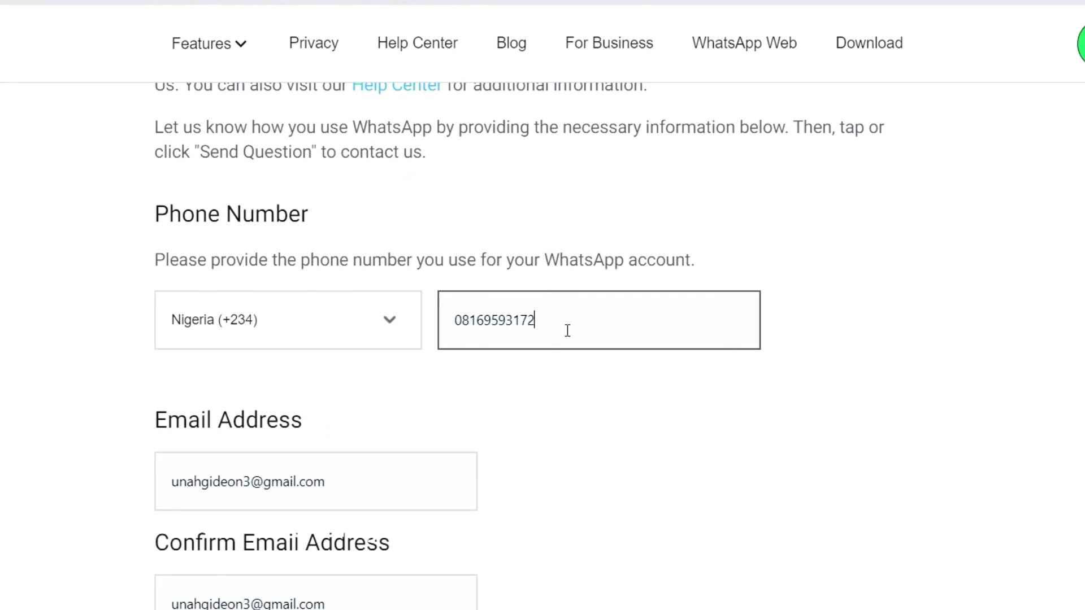
{"action": "left_click", "coordinate": [556, 323]}
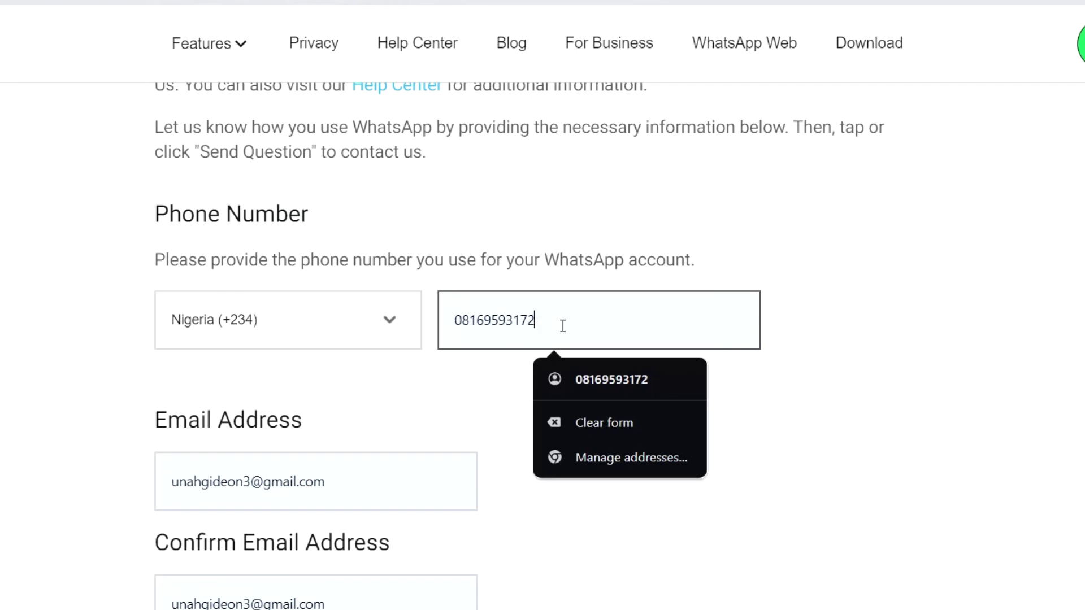
{"action": "scroll", "coordinate": [395, 367], "scroll_direction": "down", "scroll_amount": 3}
{"action": "left_click", "coordinate": [373, 285]}
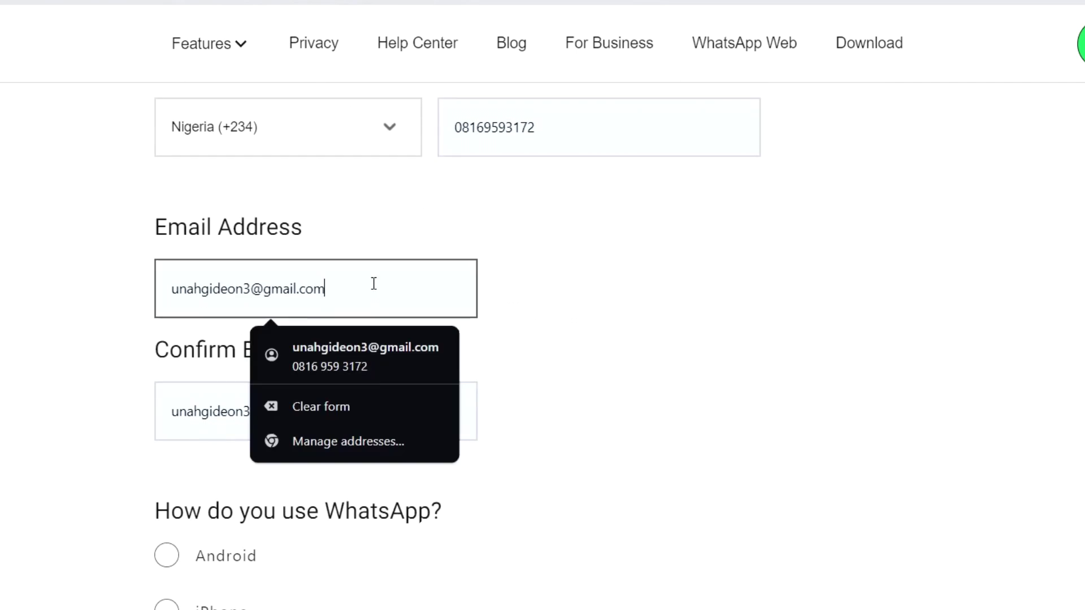
{"action": "left_click", "coordinate": [605, 322]}
{"action": "left_click", "coordinate": [454, 294]}
{"action": "left_click", "coordinate": [188, 417]}
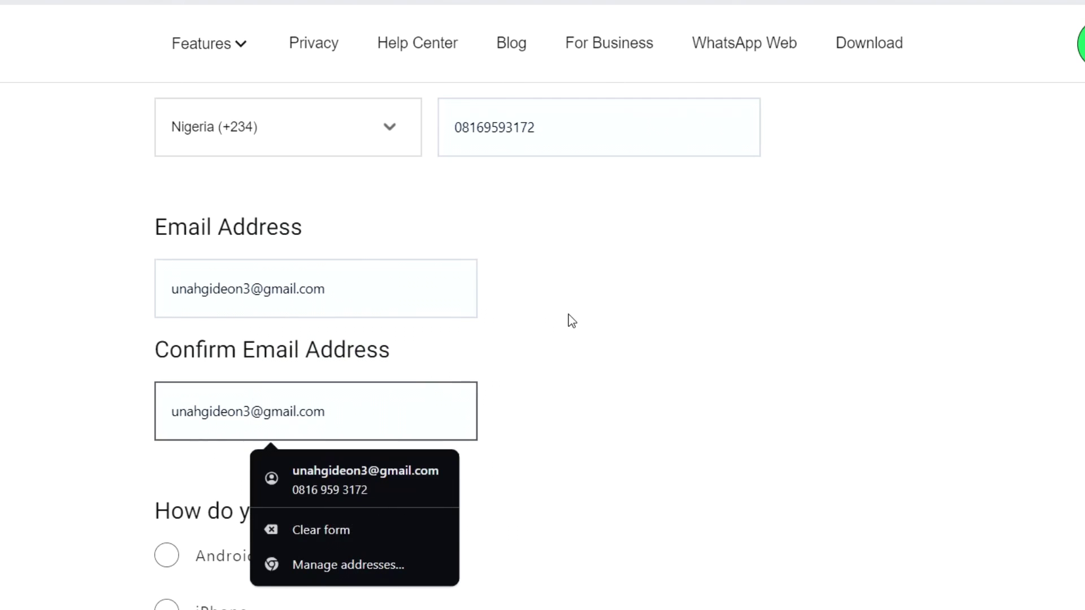
{"action": "left_click", "coordinate": [358, 247]}
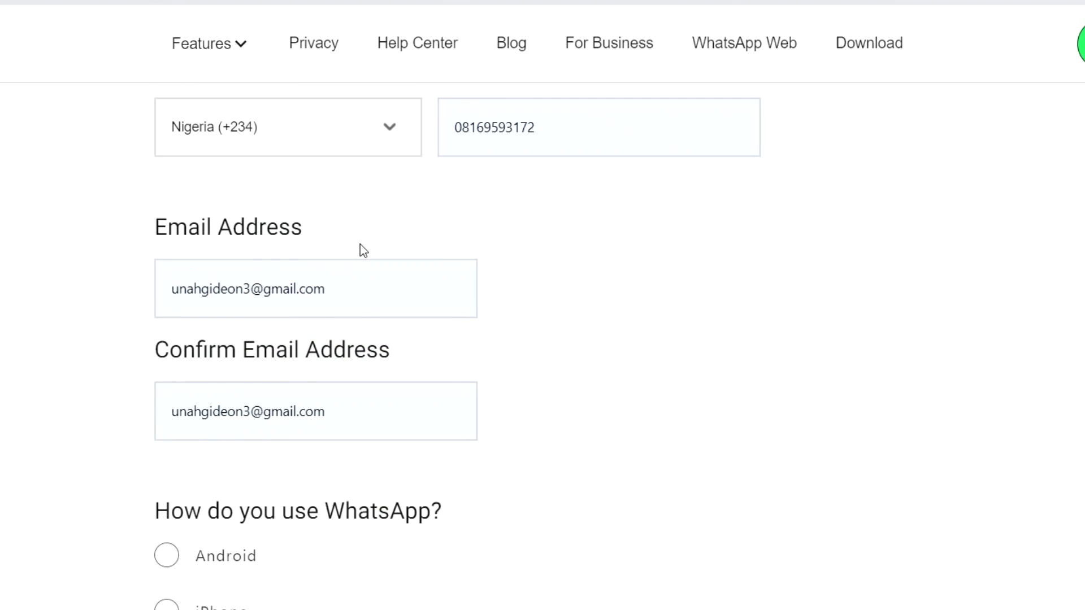
Select Android as how WhatsApp is used and place the cursor in the message box.
{"action": "scroll", "coordinate": [359, 246], "scroll_direction": "down", "scroll_amount": 5}
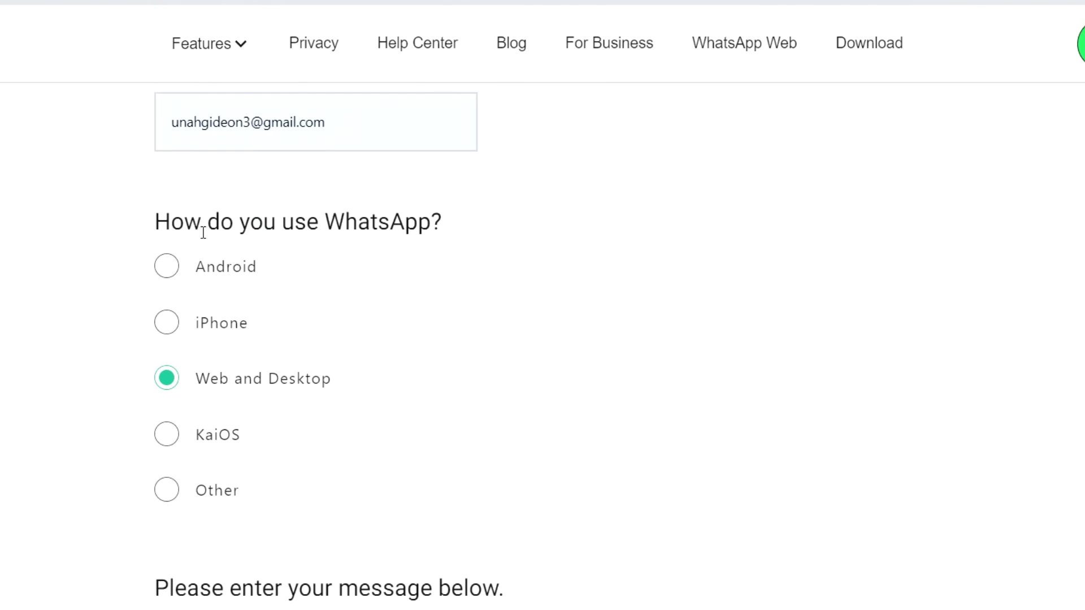
{"action": "left_click", "coordinate": [319, 271]}
{"action": "scroll", "coordinate": [344, 186], "scroll_direction": "down", "scroll_amount": 2}
{"action": "scroll", "coordinate": [337, 184], "scroll_direction": "down", "scroll_amount": 3}
{"action": "left_click", "coordinate": [359, 380]}
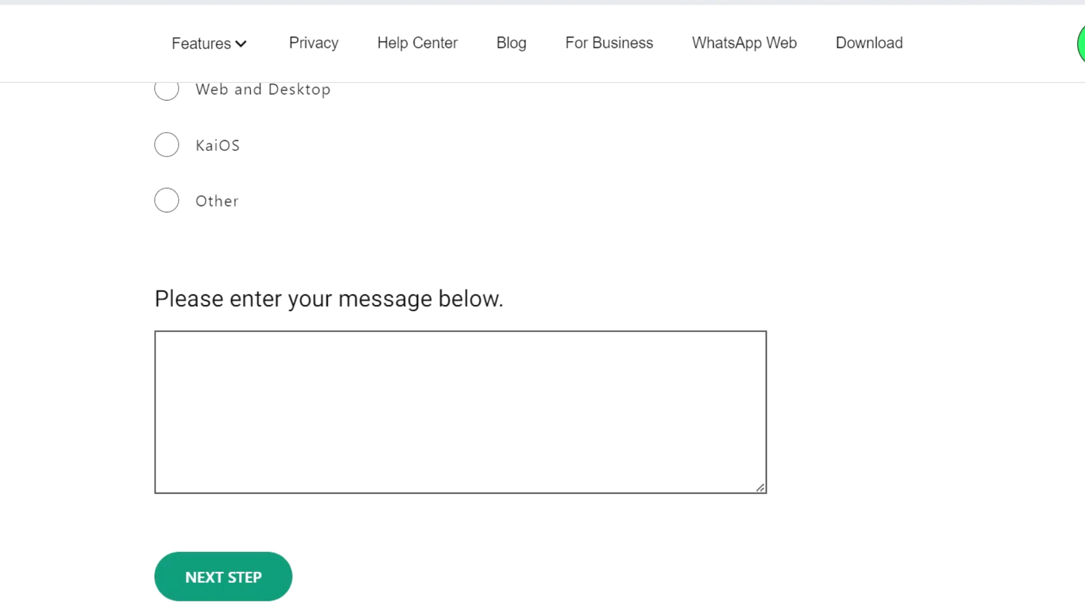
Paste the Sticky Notes login-problem appeal template into the form's message box.
{"action": "left_click", "coordinate": [774, 585]}
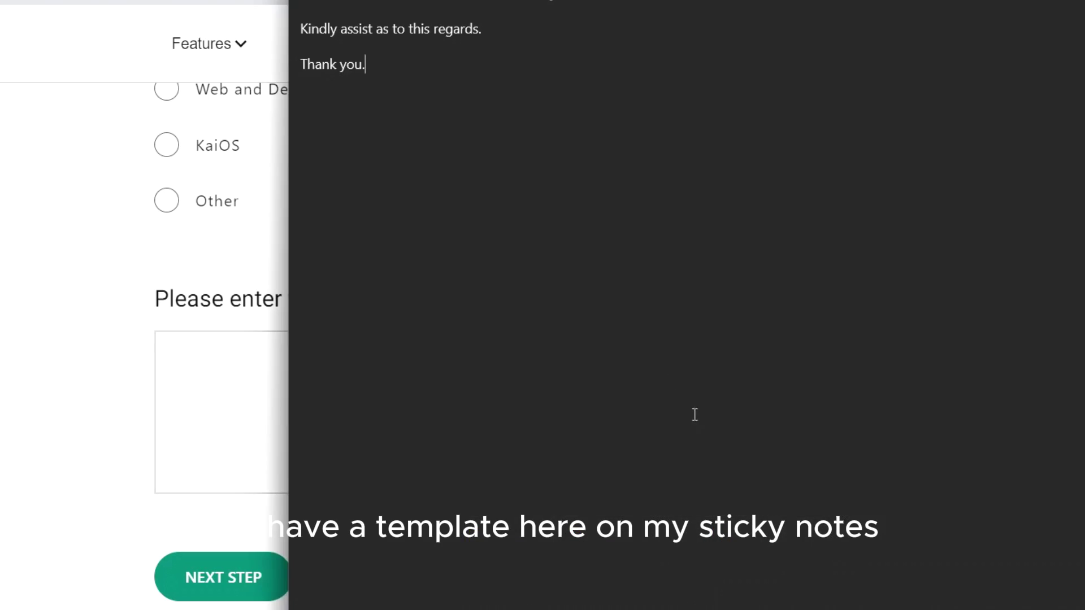
{"action": "key", "text": "ctrl+a"}
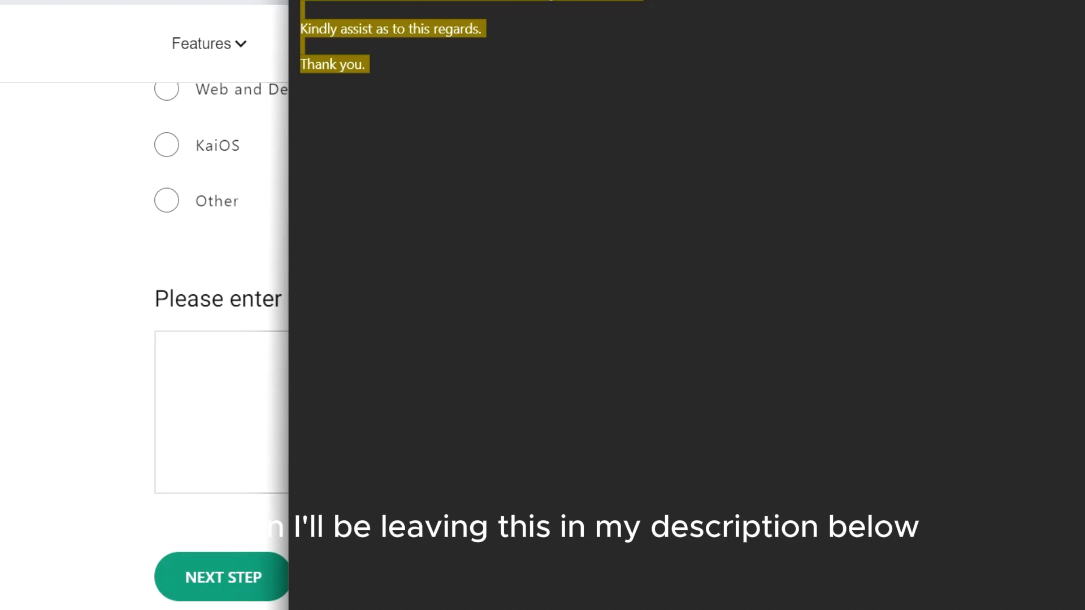
{"action": "left_click", "coordinate": [219, 370]}
{"action": "key", "text": "ctrl+v"}
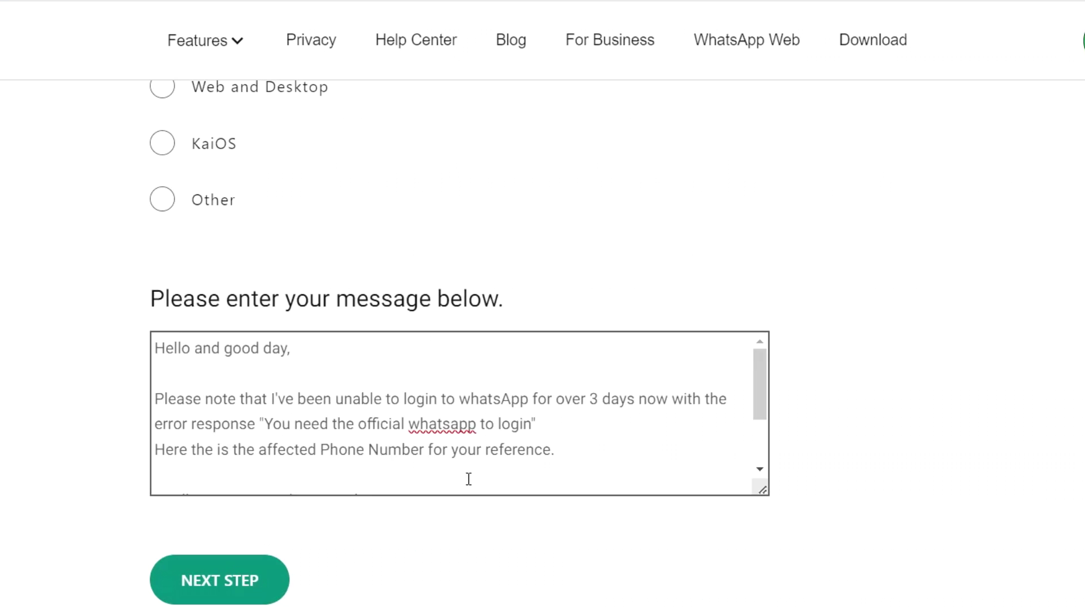
Correct the lowercase 'whatsapp' in the pasted message to 'WhatsApp'.
{"action": "key", "text": "BackSpace"}
{"action": "type", "text": "A"}
{"action": "left_click", "coordinate": [471, 399]}
{"action": "key", "text": "BackSpace"}
{"action": "type", "text": "W"}
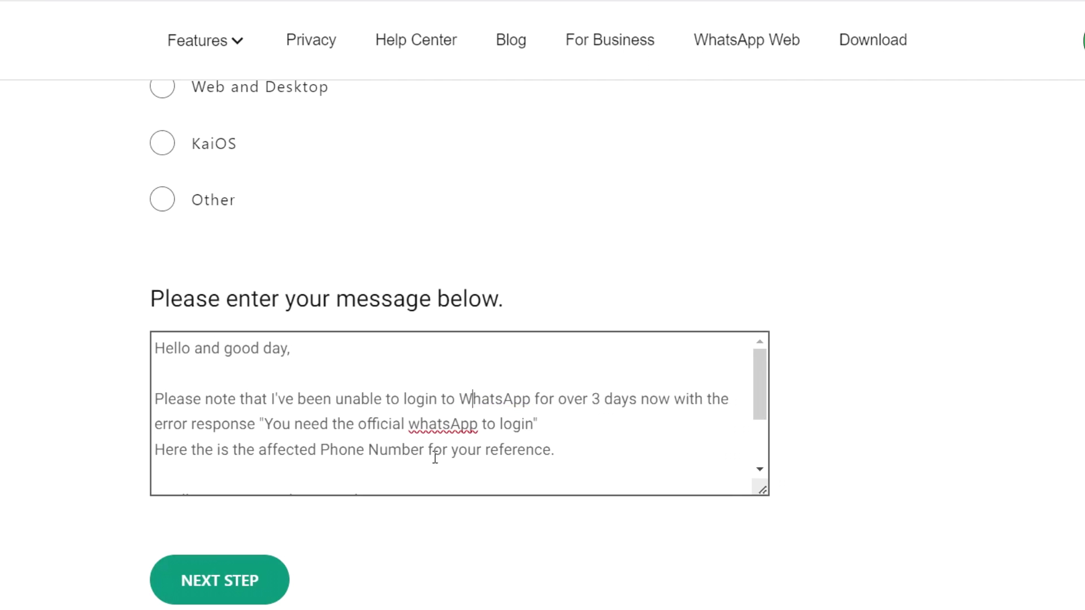
{"action": "scroll", "coordinate": [649, 406], "scroll_direction": "up", "scroll_amount": 5}
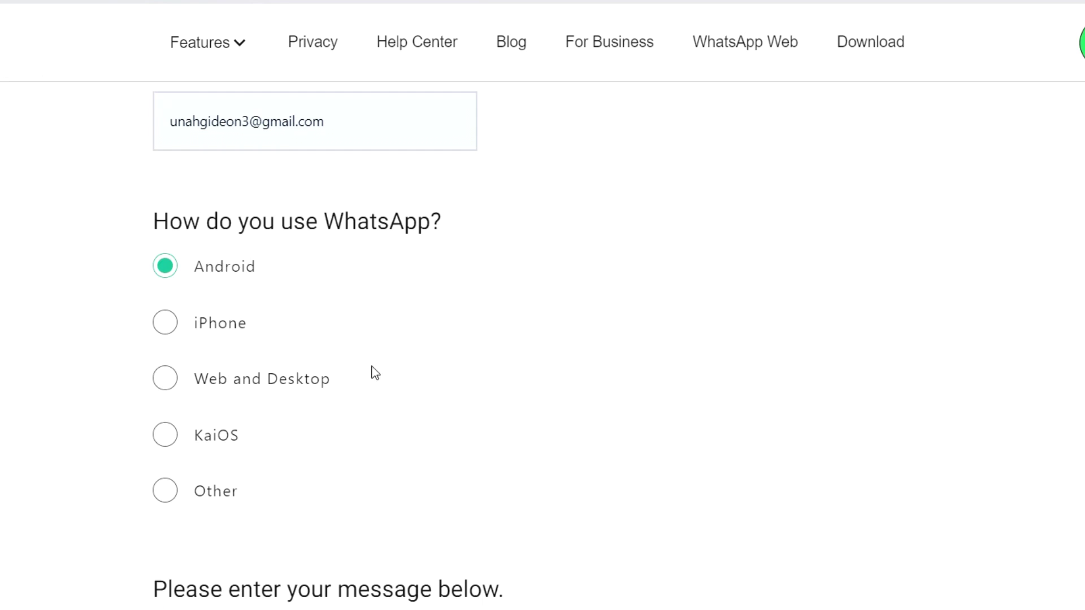
{"action": "scroll", "coordinate": [405, 380], "scroll_direction": "down", "scroll_amount": 8}
{"action": "scroll", "coordinate": [887, 206], "scroll_direction": "up", "scroll_amount": 2}
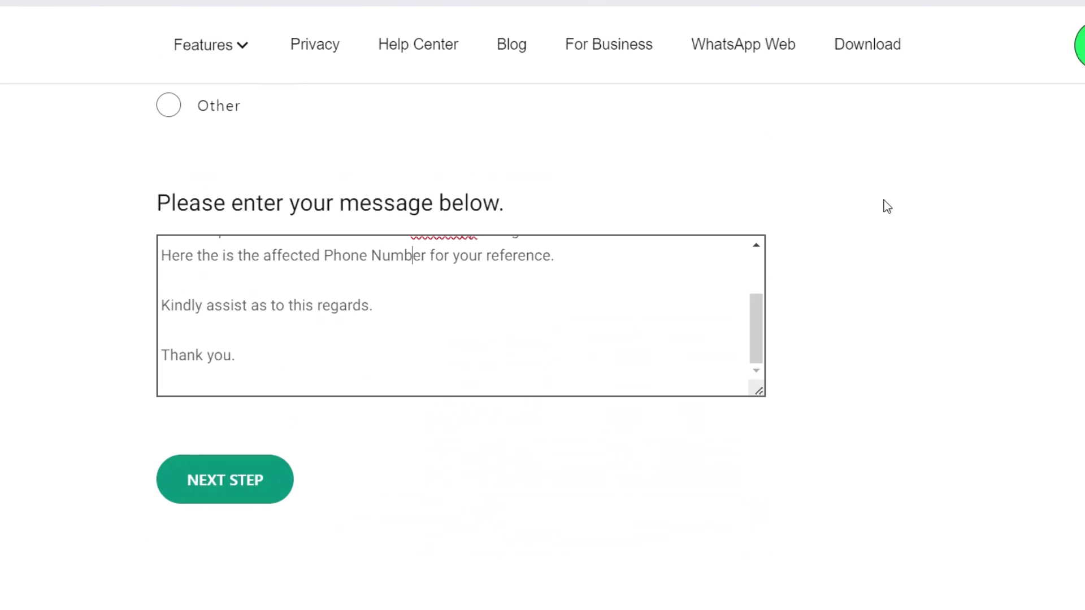